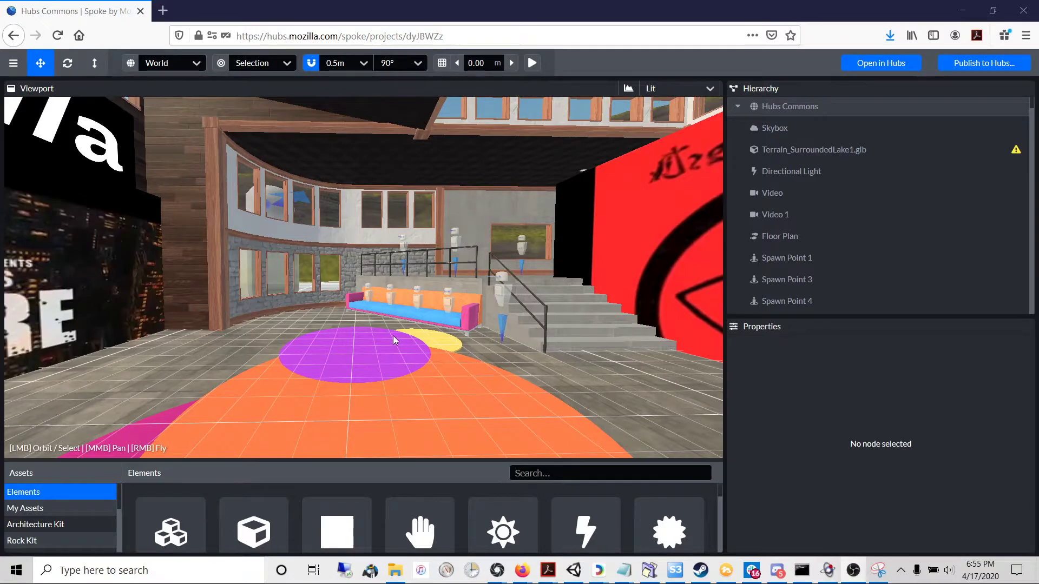
# - Fly the camera around the lobby and preview the scene, ending facing the moz://a wall
pyautogui.moveTo(392, 336); pyautogui.dragTo(368, 349, button='right')
pyautogui.press('w')
pyautogui.press('s')
pyautogui.press('w')
pyautogui.press('w')
pyautogui.press('s')
pyautogui.moveTo(432, 352); pyautogui.dragTo(529, 188, button='right')
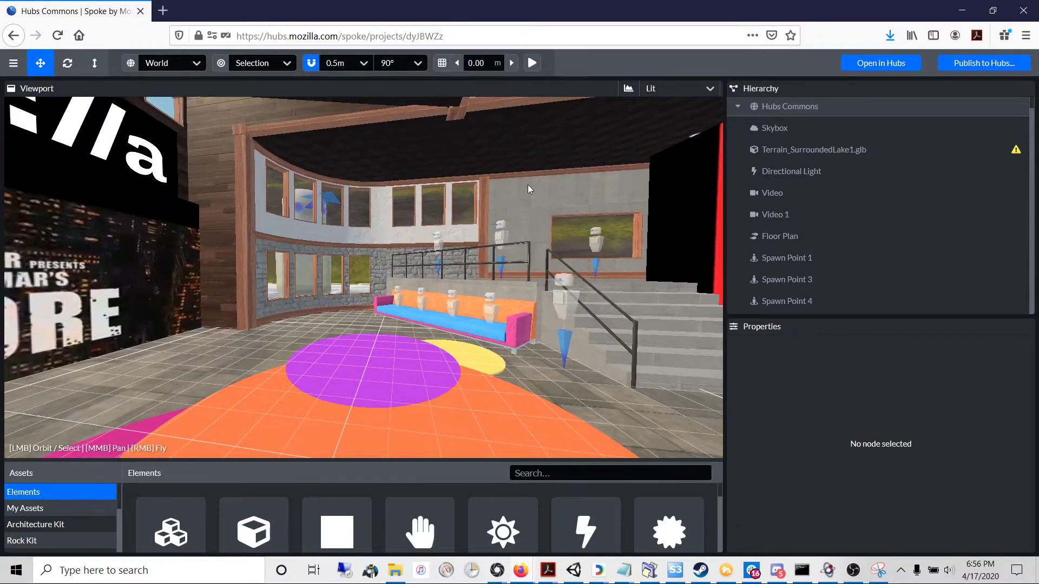
pyautogui.click(532, 63)
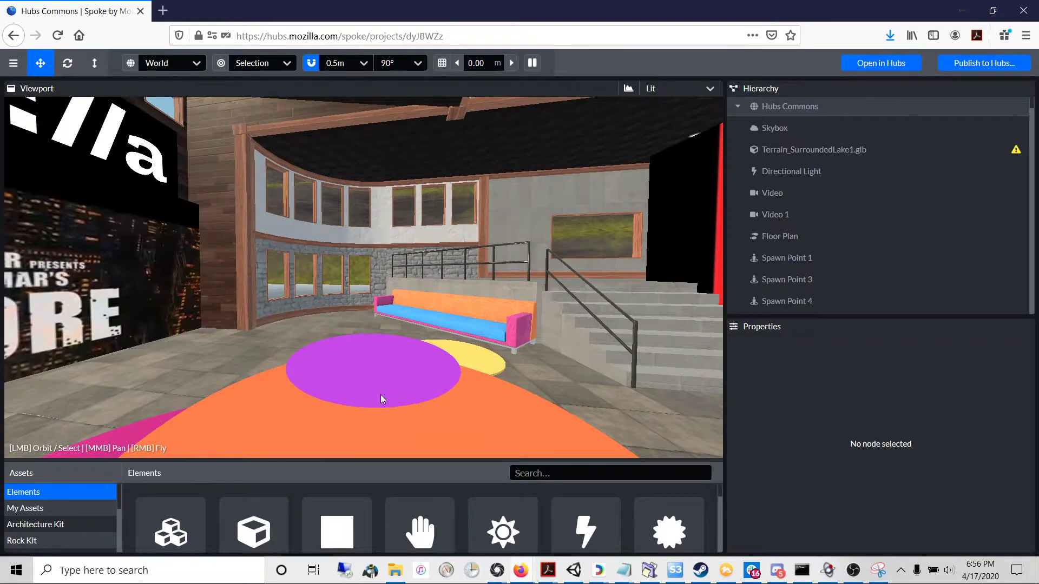
pyautogui.moveTo(381, 399); pyautogui.dragTo(437, 388, button='right')
pyautogui.press('s')
pyautogui.press('s')
pyautogui.press('w')
pyautogui.press('w')
pyautogui.press('w')
pyautogui.press('w')
pyautogui.press('s')
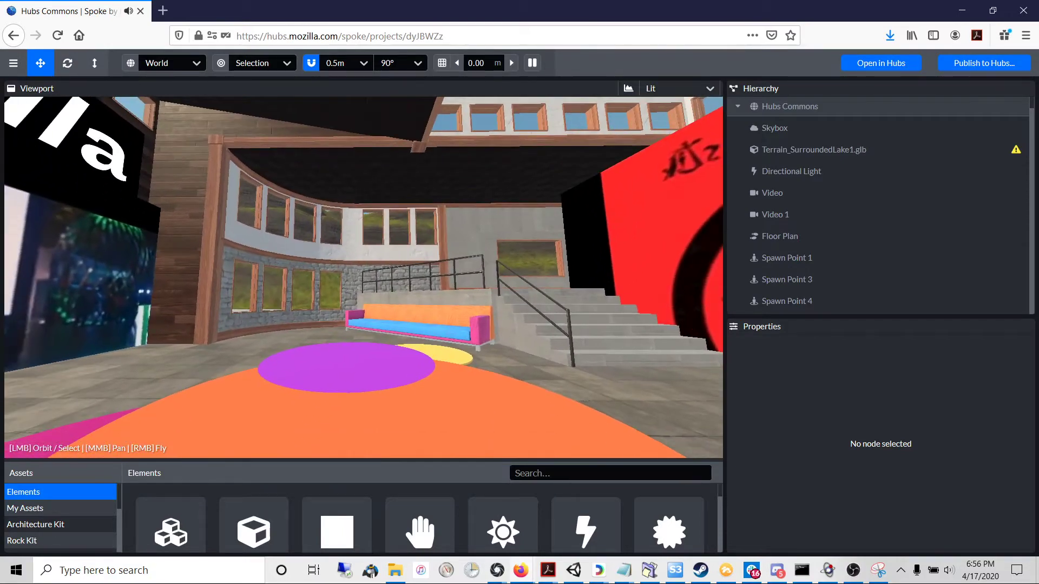
pyautogui.moveTo(597, 330); pyautogui.dragTo(527, 379, button='right')
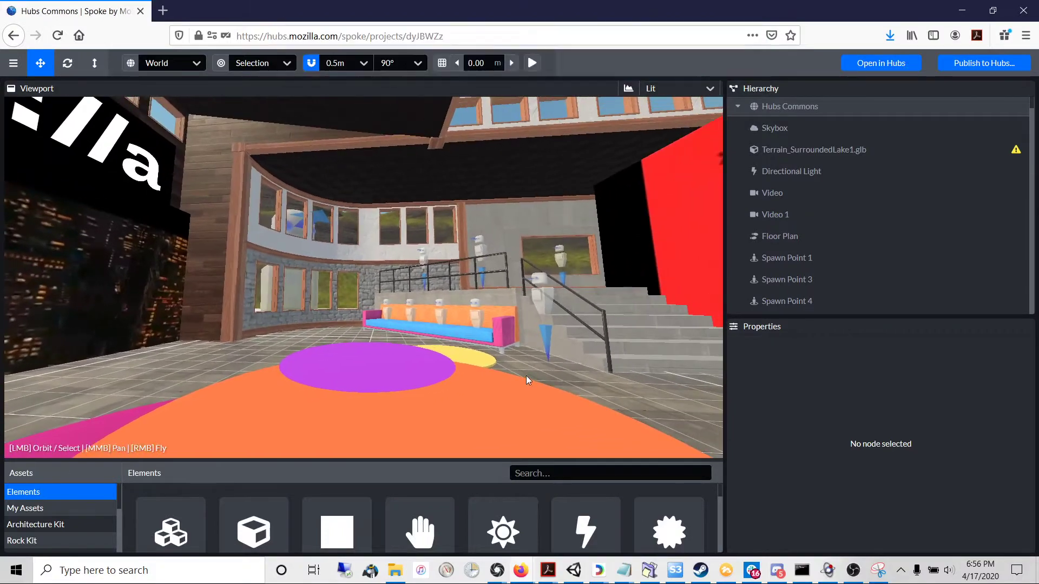
# - Change the Video element's audio type from pannernode to stereo
pyautogui.click(756, 194)
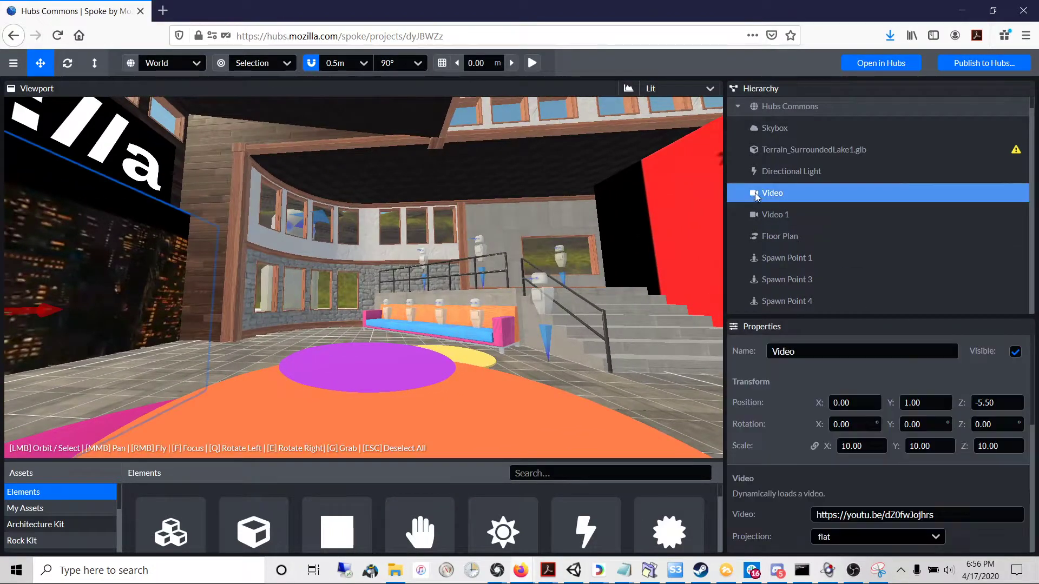
pyautogui.scroll(-5, 1032, 381)
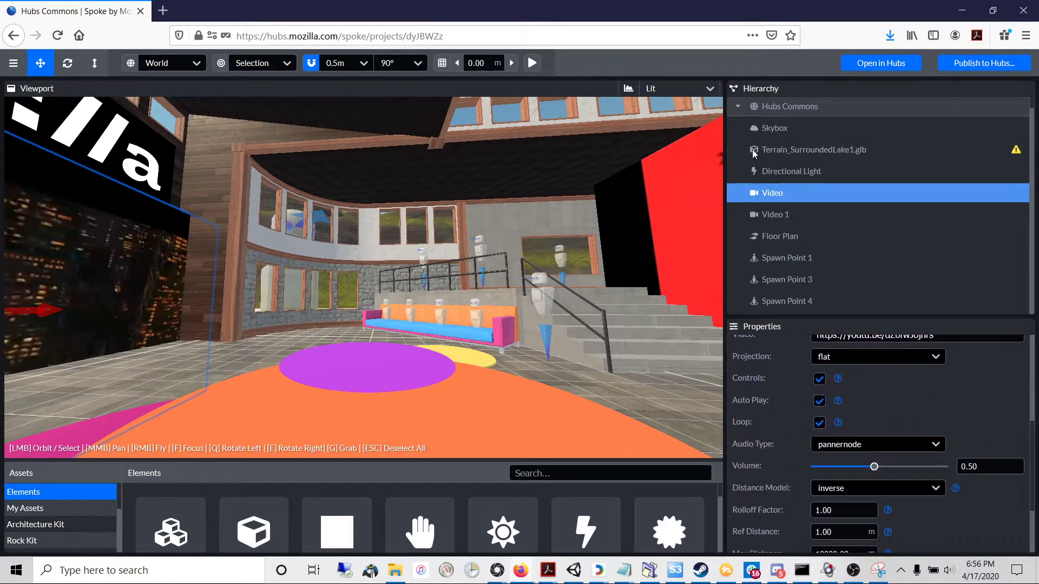
pyautogui.scroll(-1, 1033, 426)
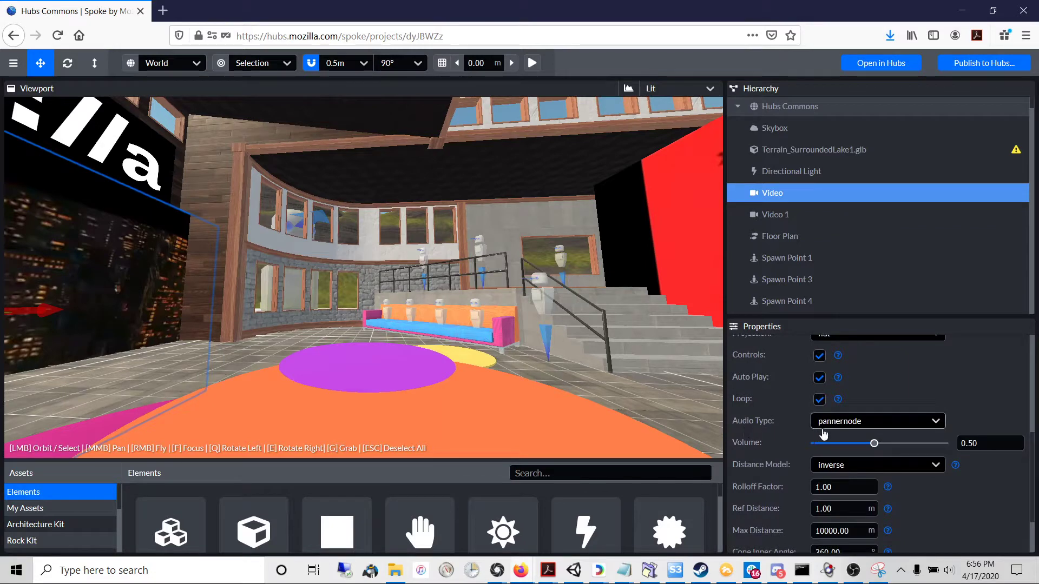
pyautogui.click(862, 428)
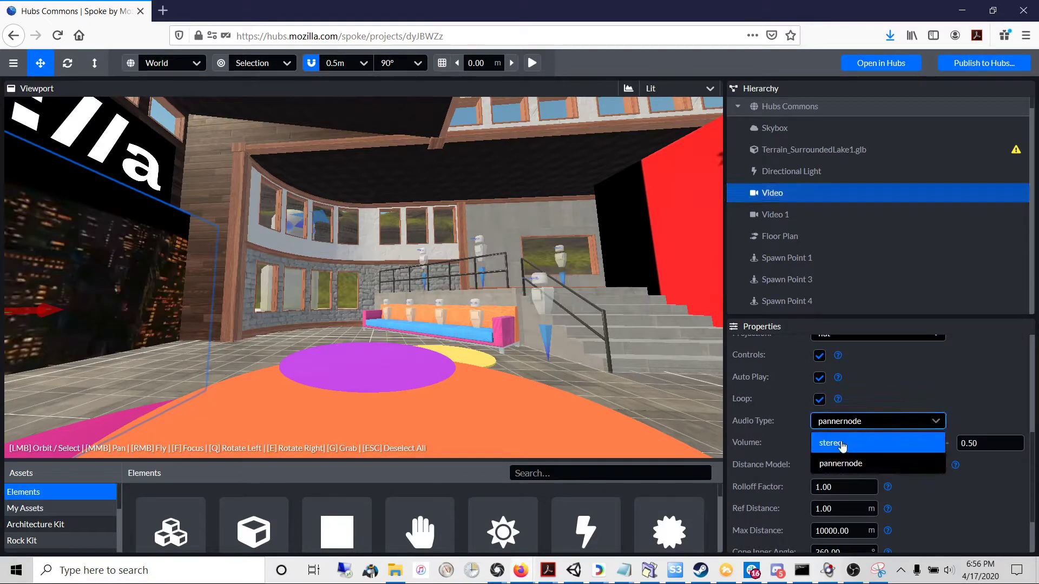
pyautogui.click(839, 443)
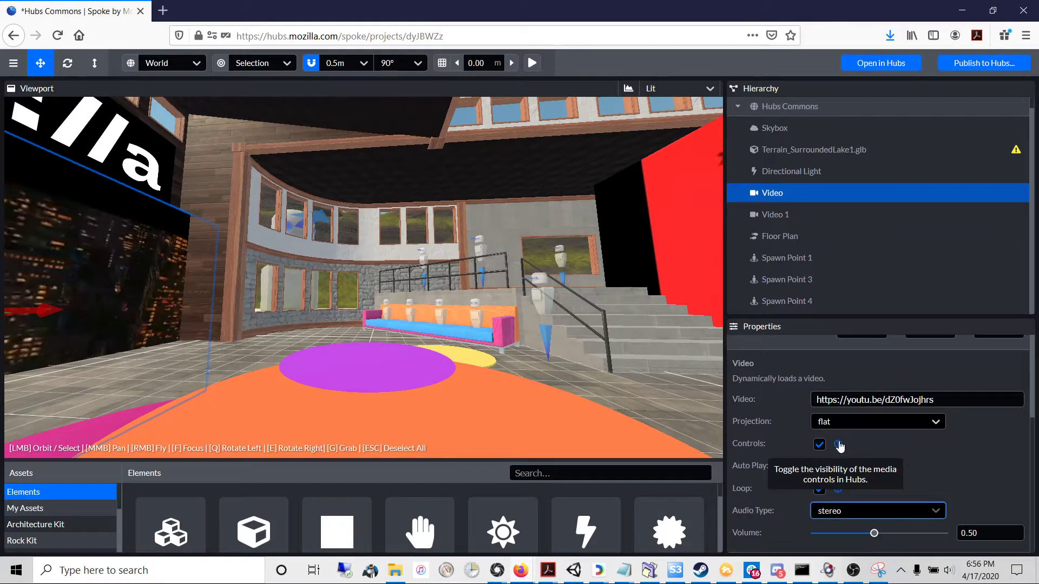
# - Change Video 1's audio type to stereo as well
pyautogui.click(790, 213)
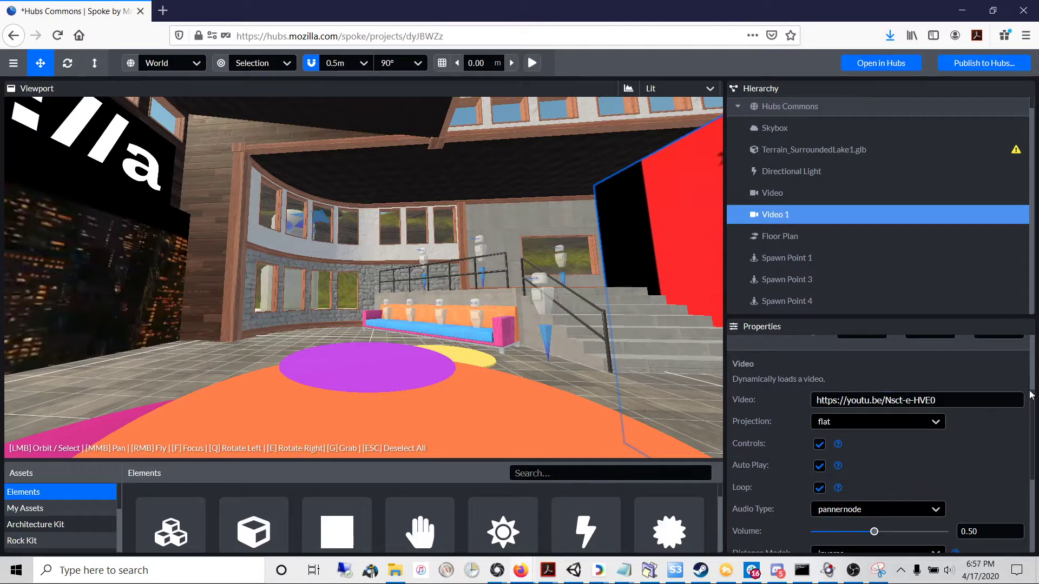
pyautogui.scroll(-2, 1031, 396)
pyautogui.click(896, 471)
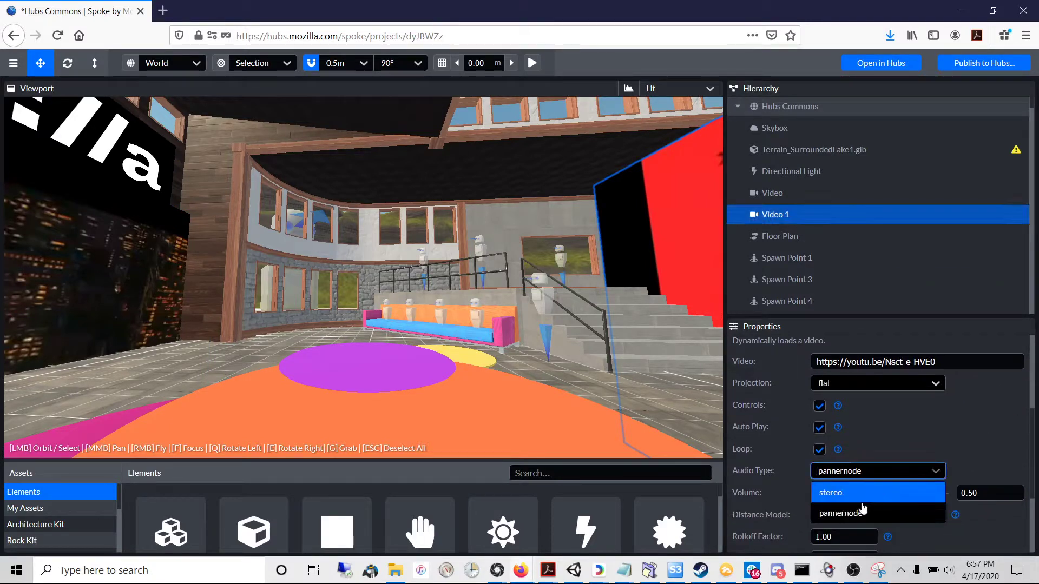
pyautogui.click(846, 496)
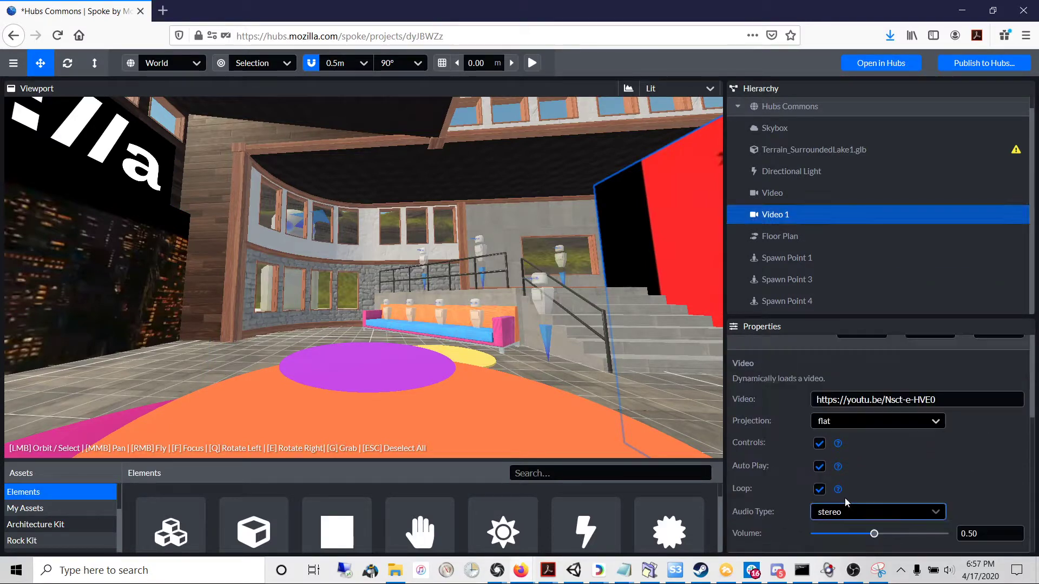
# - Preview the scene and fly backward out of the building to see the curved wall
pyautogui.click(532, 64)
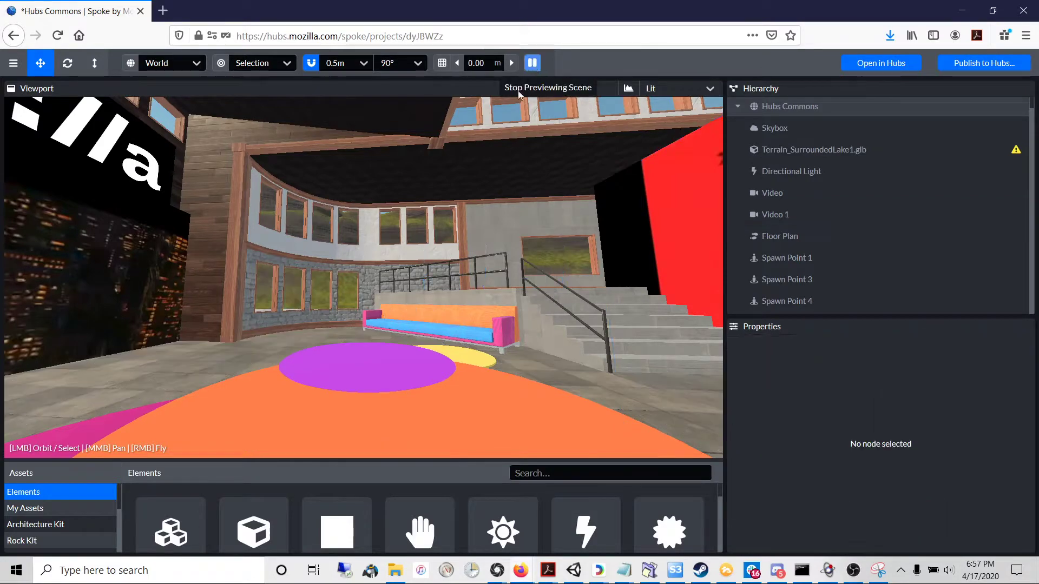
pyautogui.click(476, 255)
pyautogui.press('s')
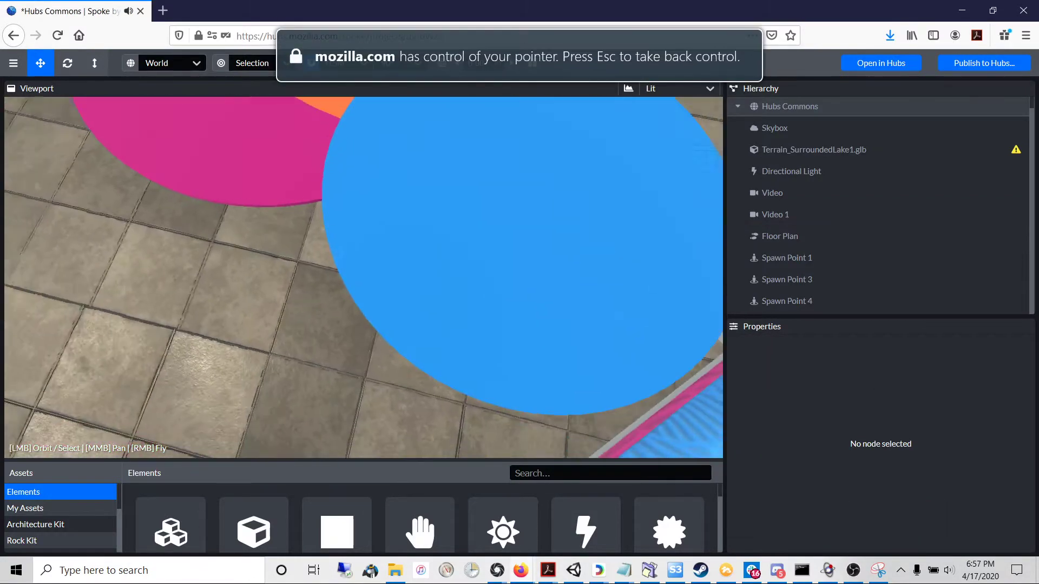
pyautogui.press('s')
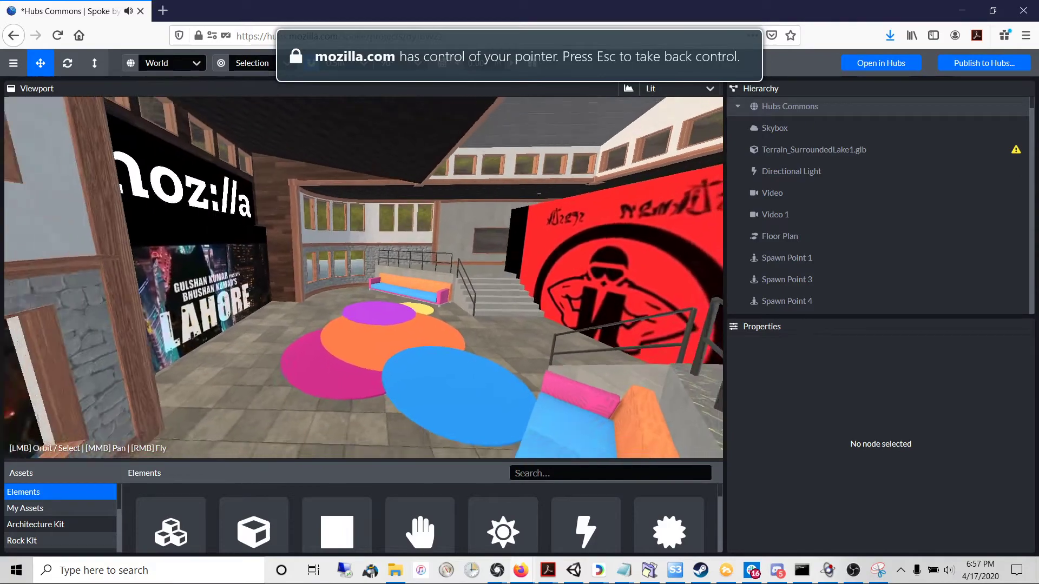
pyautogui.press('s')
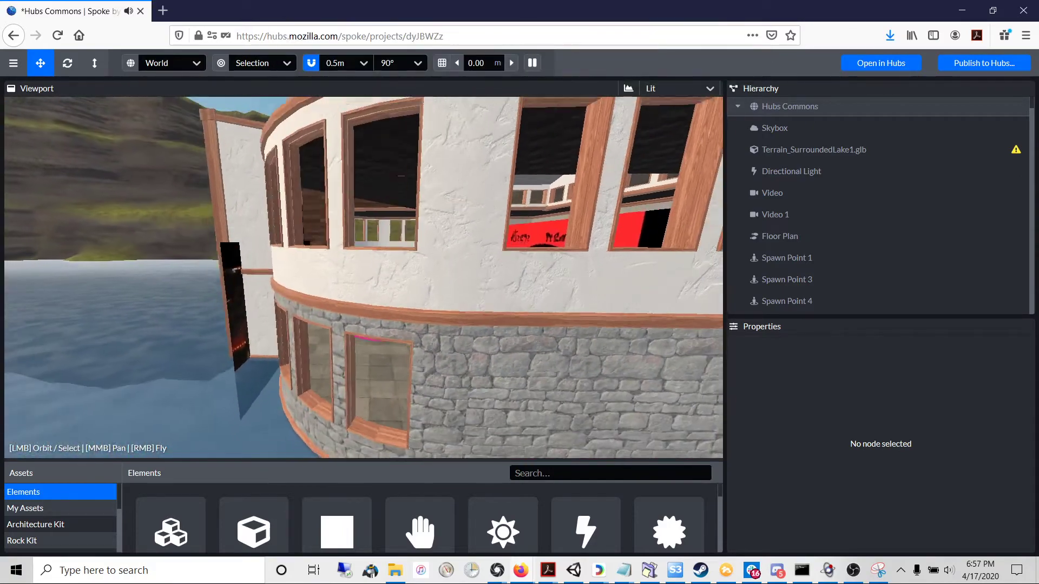
pyautogui.press('s')
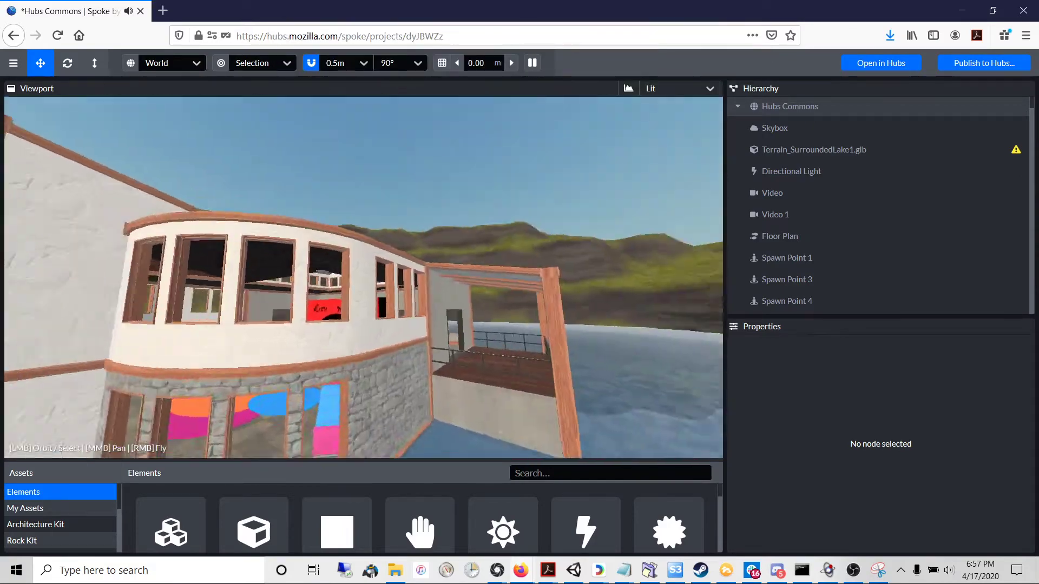
# - Fly back through the window over the rugs toward the stairs, then stop previewing
pyautogui.press('w')
pyautogui.press('w')
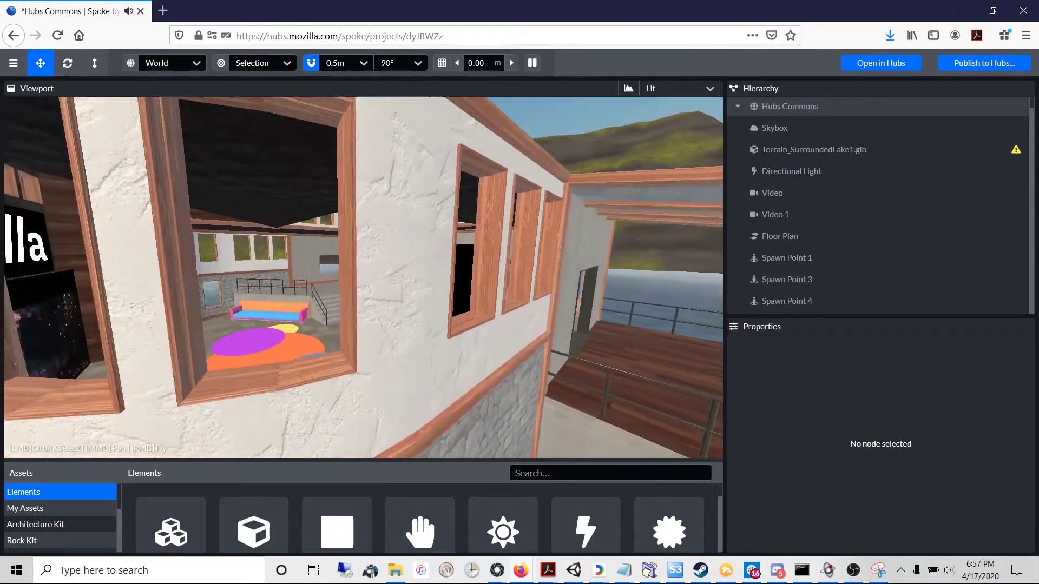
pyautogui.press('w')
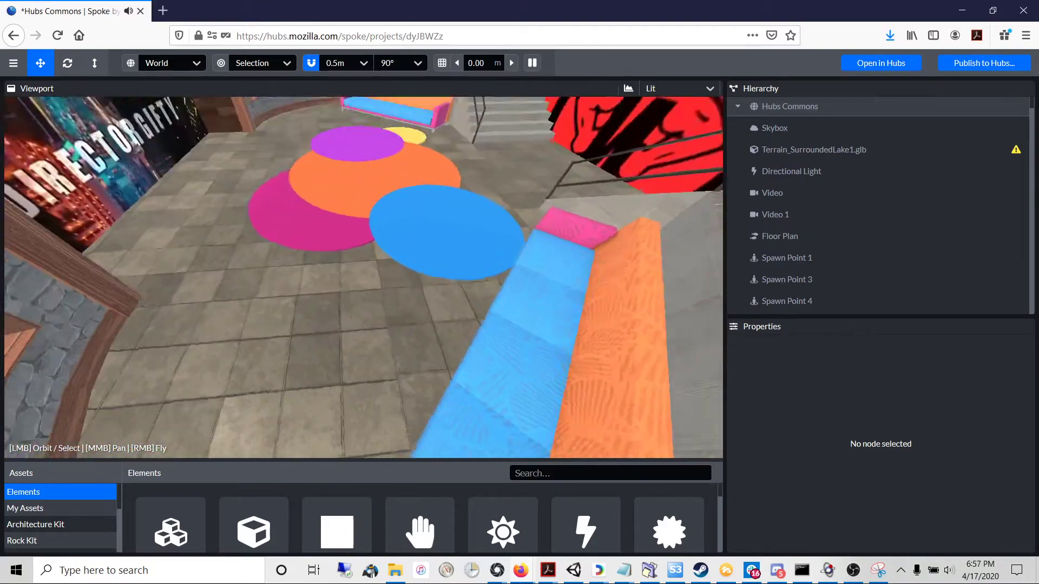
pyautogui.press('w')
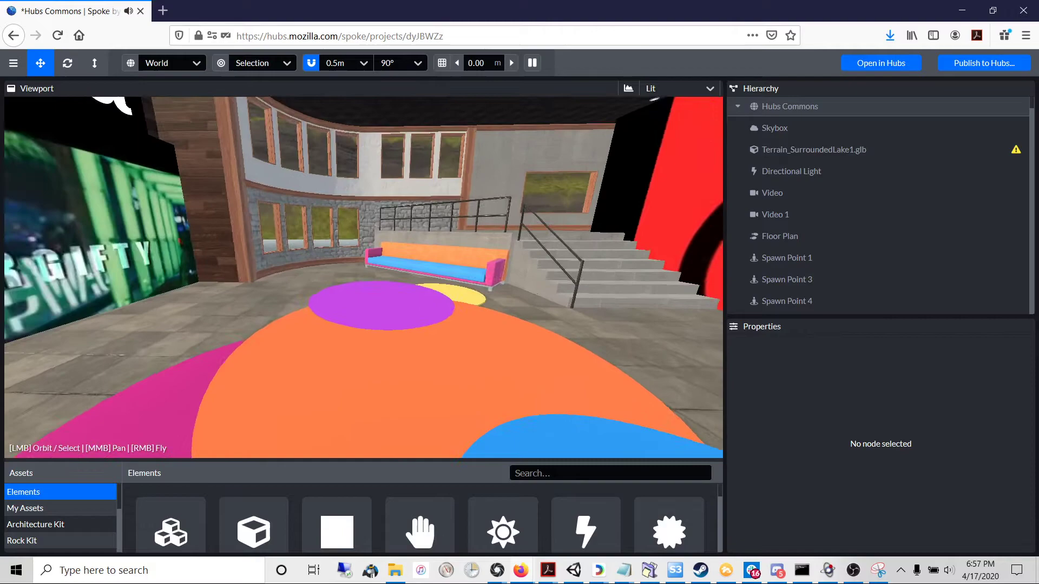
pyautogui.press('s')
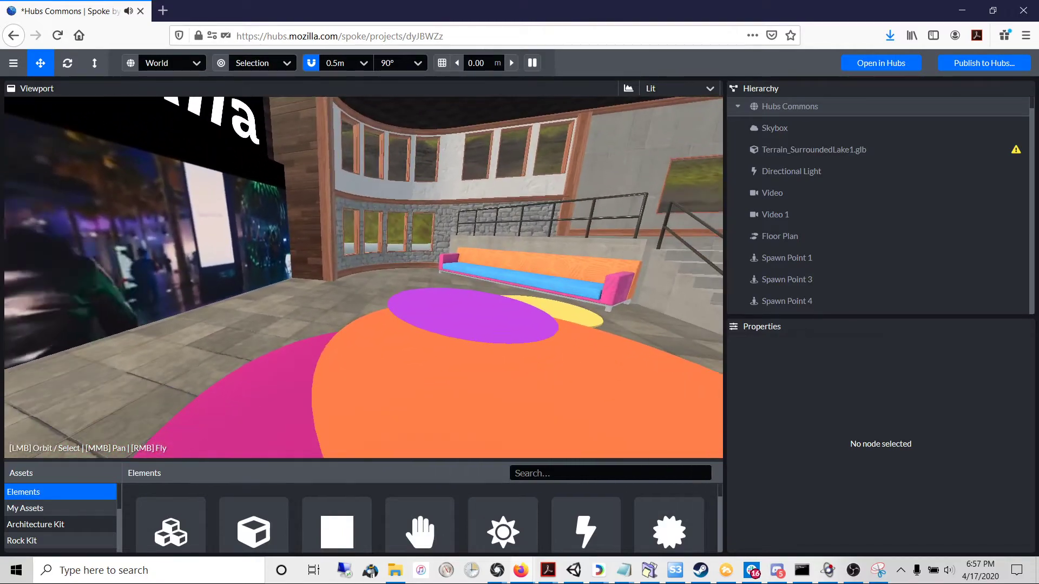
pyautogui.moveTo(503, 184); pyautogui.dragTo(531, 167, button='right')
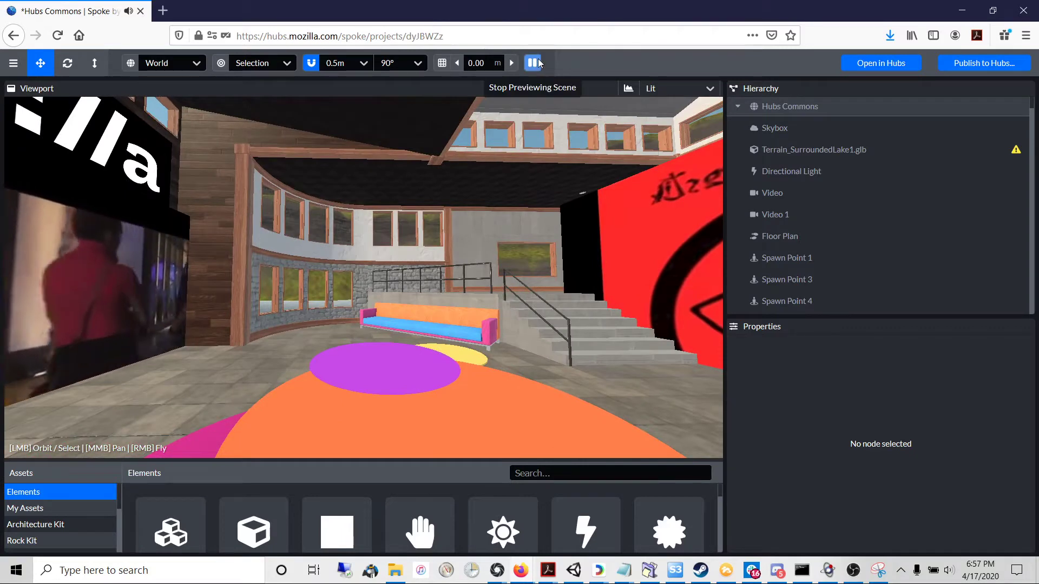
pyautogui.click(536, 63)
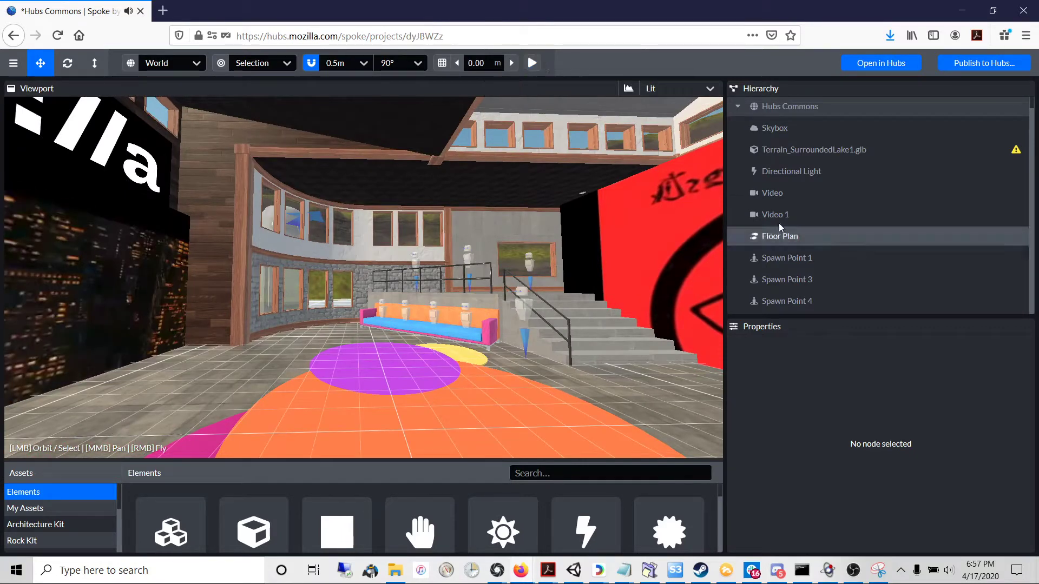
# - Set the audio type of both Video and Video 1 back to pannernode
pyautogui.click(759, 193)
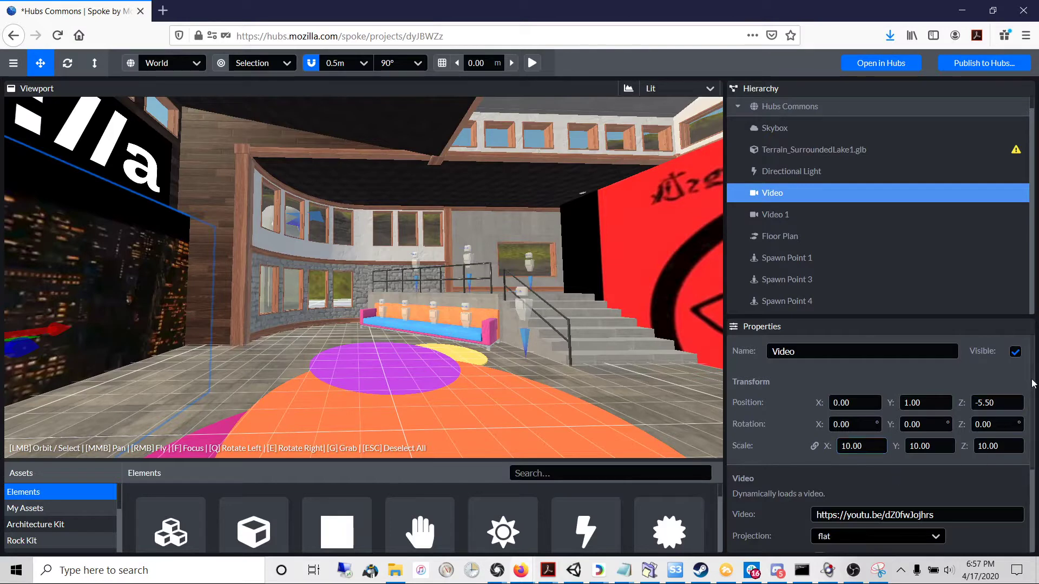
pyautogui.moveTo(1034, 383); pyautogui.dragTo(1033, 484)
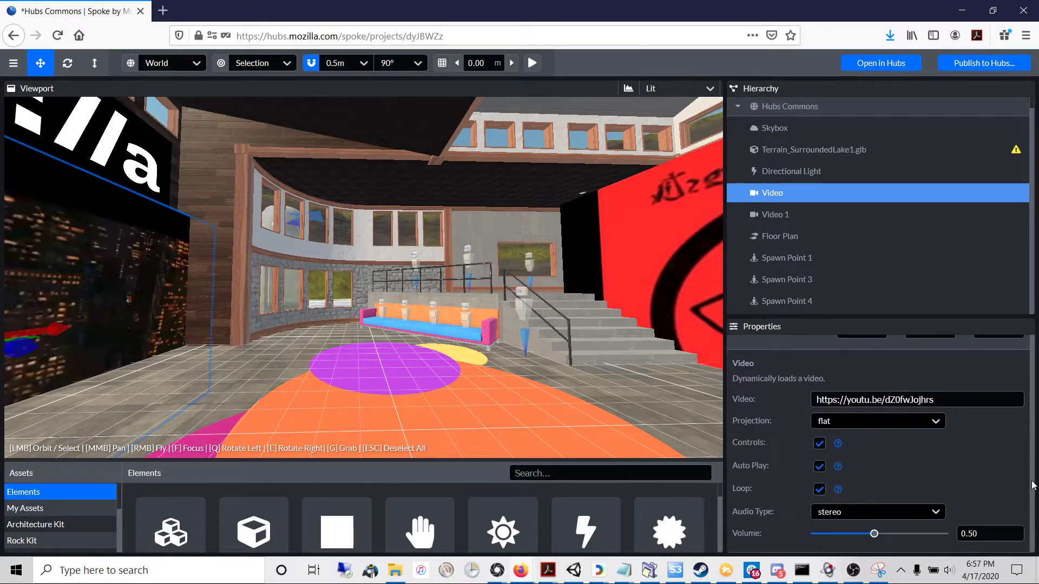
pyautogui.click(936, 514)
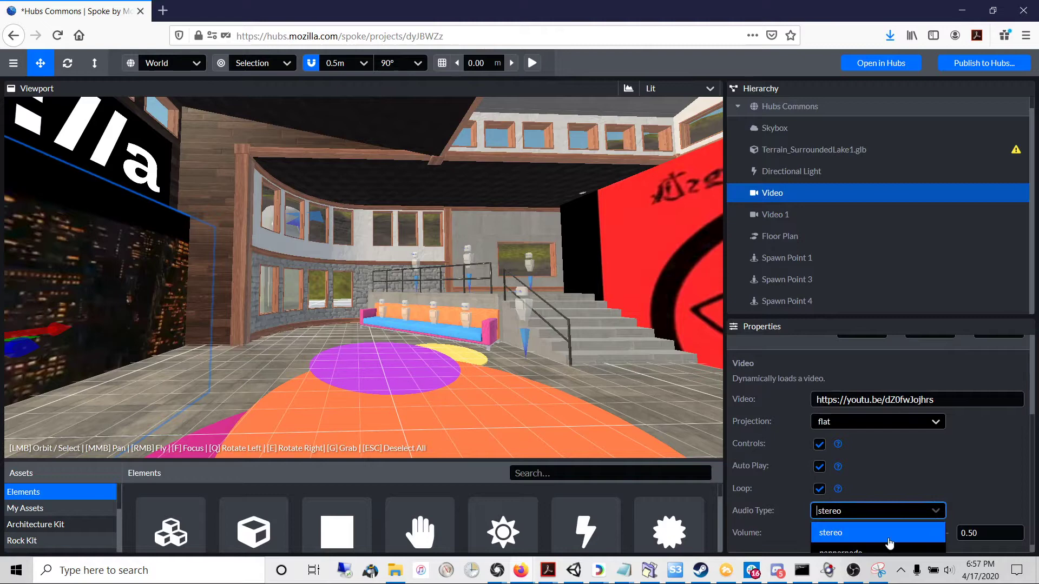
pyautogui.click(887, 549)
pyautogui.click(848, 213)
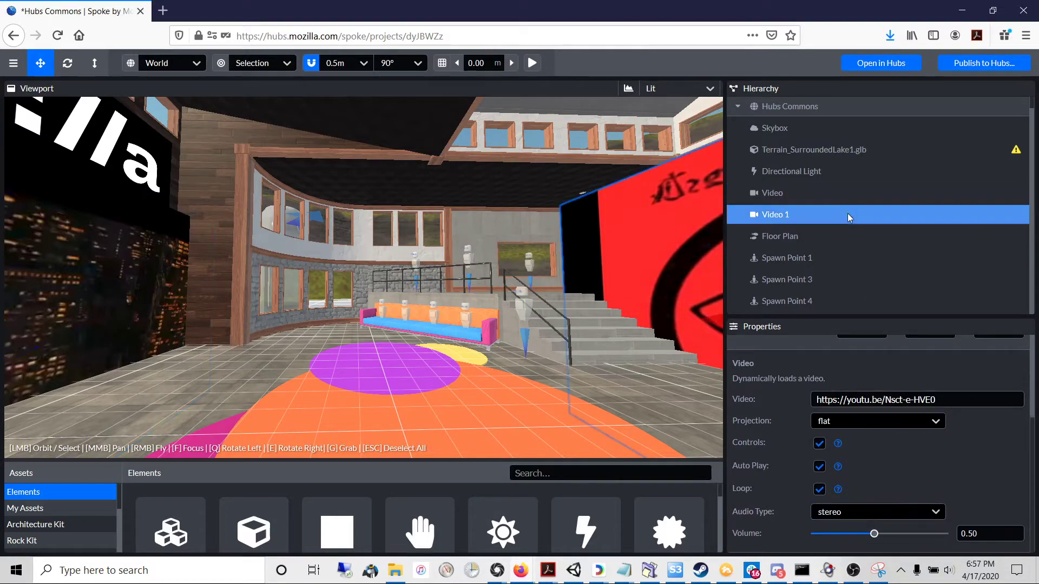
pyautogui.click(893, 511)
pyautogui.click(897, 548)
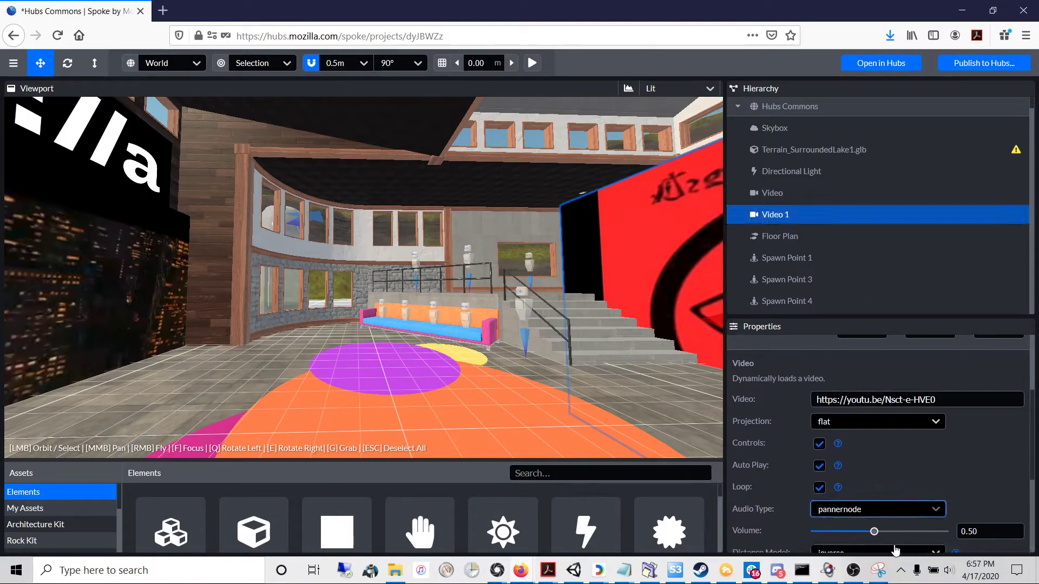
# - Give Video 1 a linear distance model with a Max Distance of 5 m
pyautogui.moveTo(485, 366); pyautogui.dragTo(460, 371, button='right')
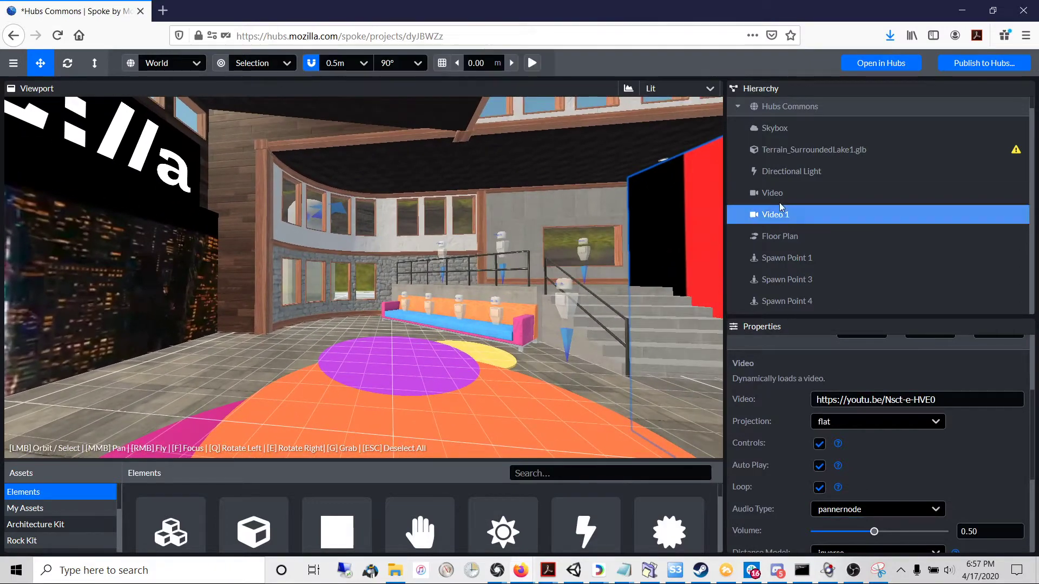
pyautogui.scroll(-2, 1034, 422)
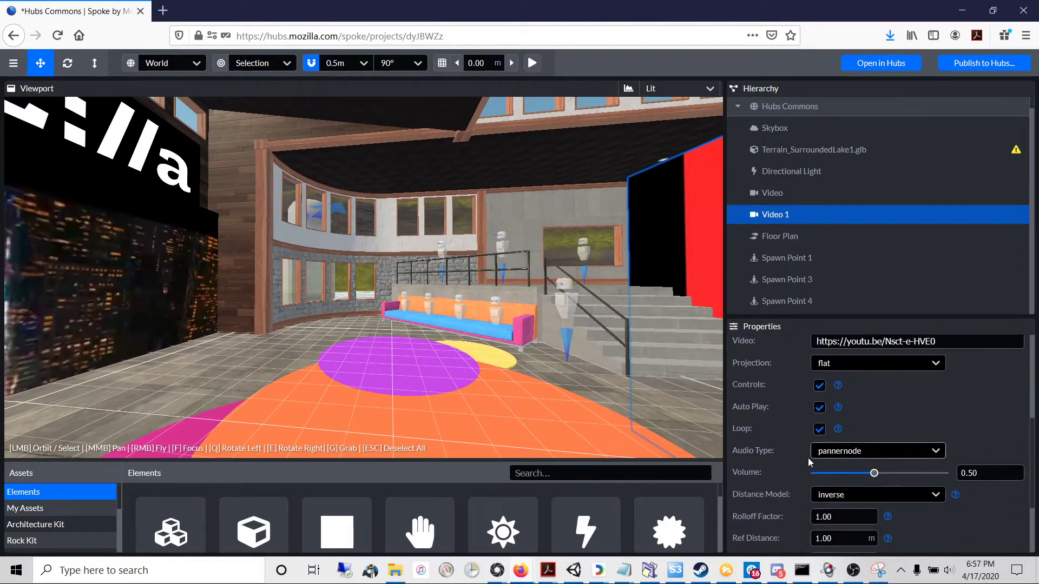
pyautogui.scroll(-3, 1034, 425)
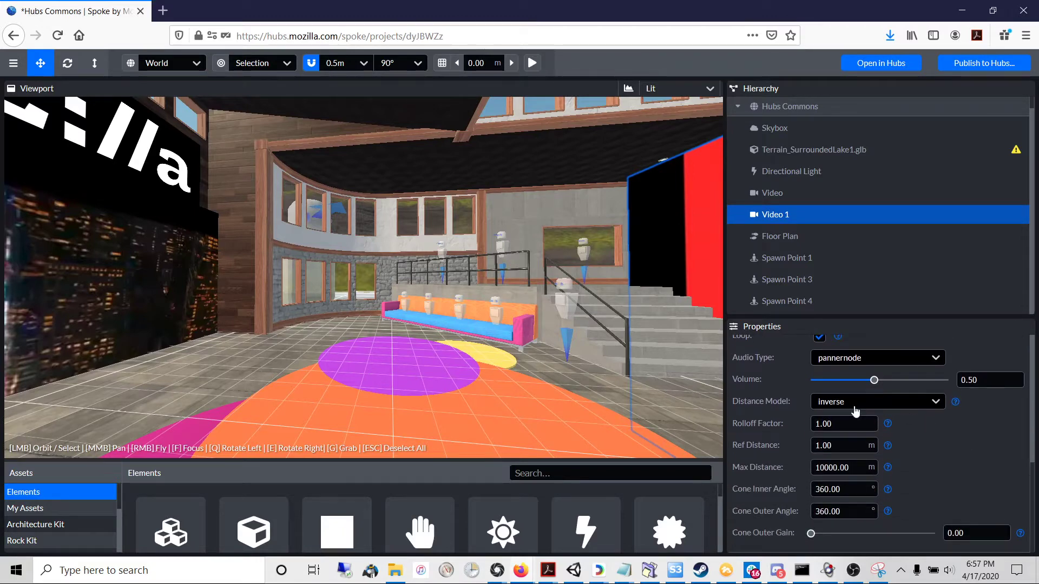
pyautogui.click(854, 411)
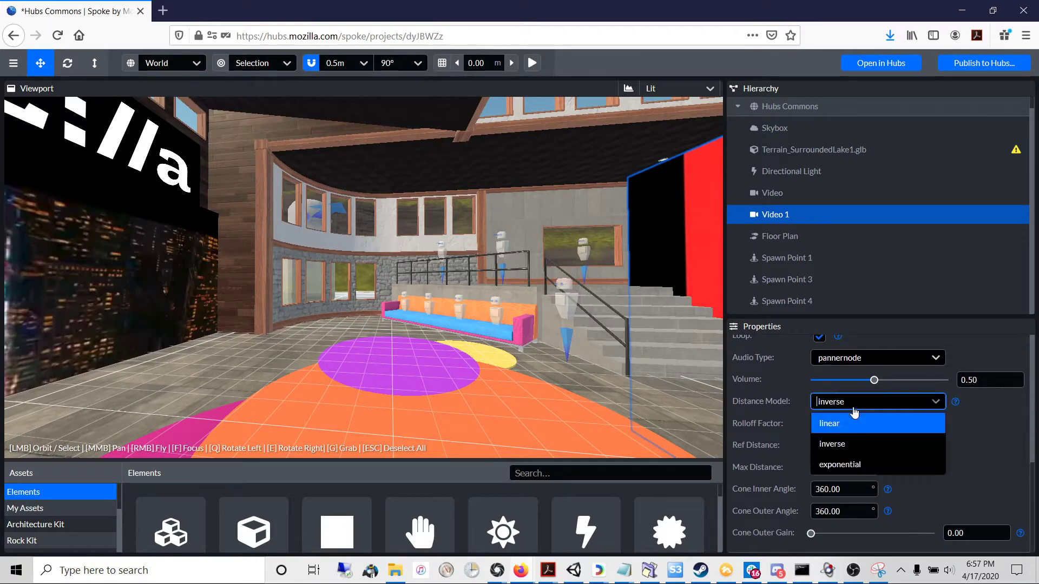
pyautogui.click(839, 427)
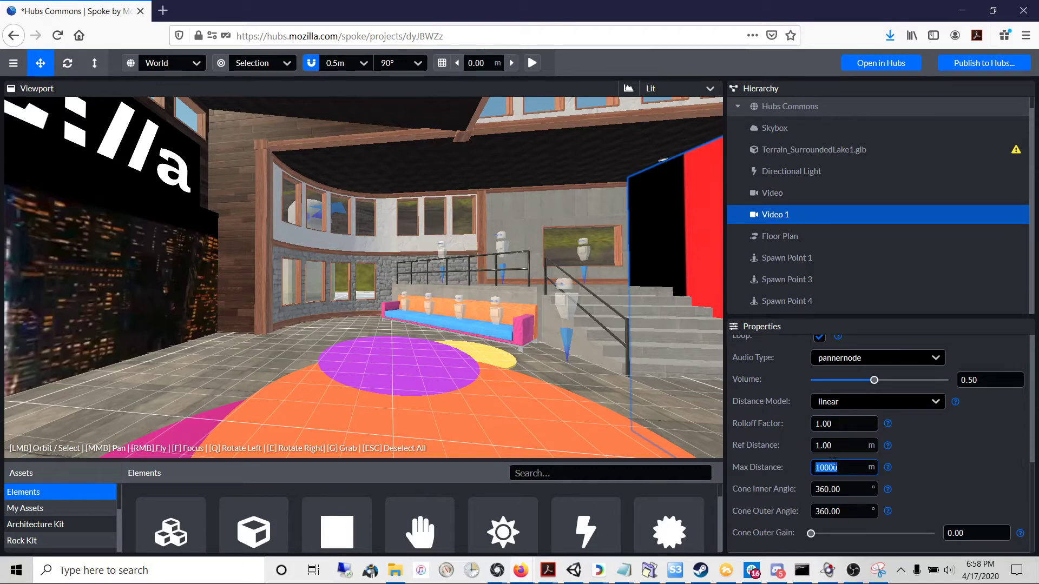
pyautogui.click(911, 482)
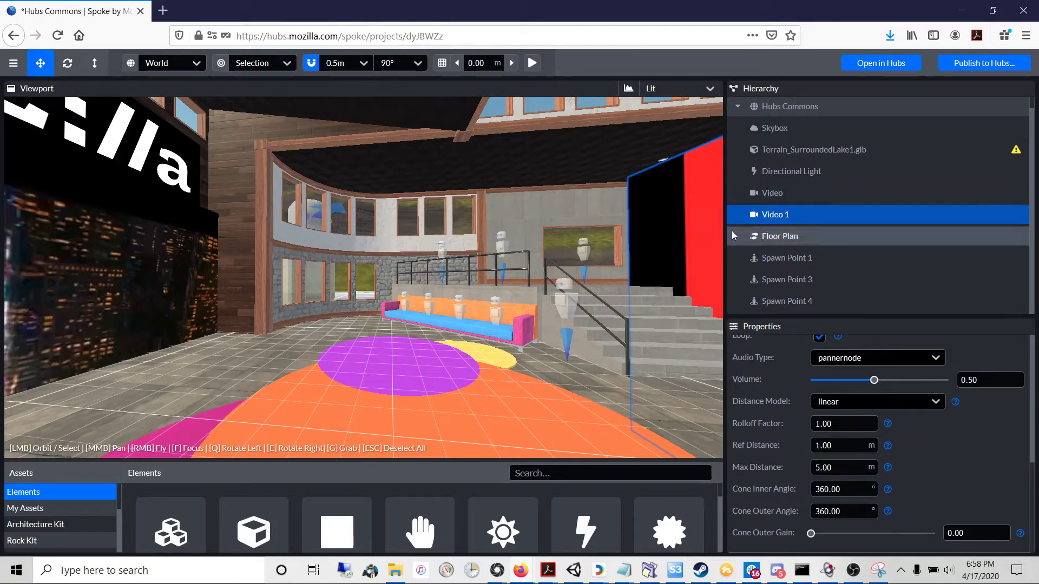
pyautogui.moveTo(469, 304); pyautogui.dragTo(470, 304, button='right')
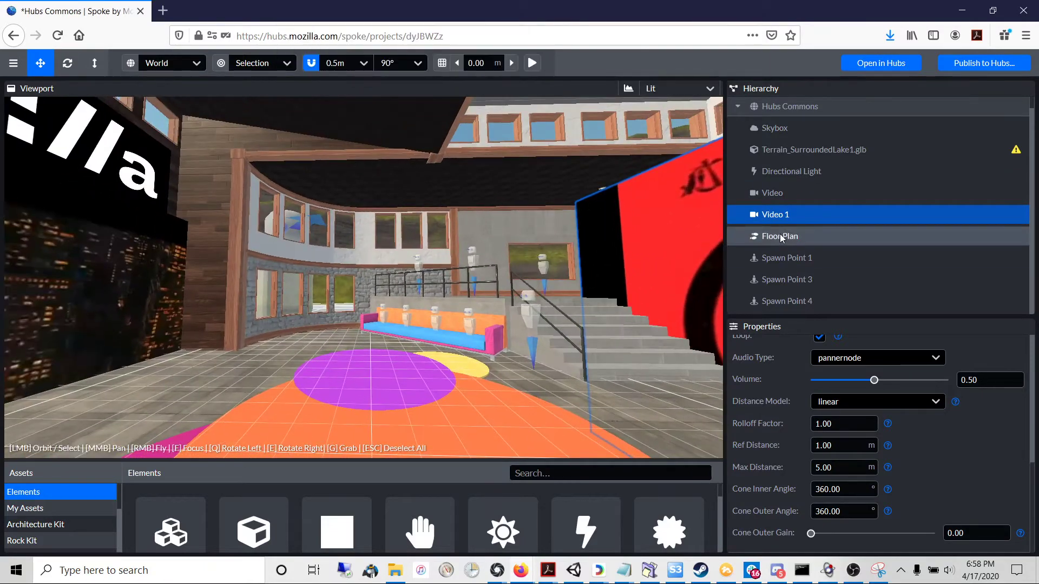
# - Switch the Video element to the linear distance model with a 5 m max distance
pyautogui.click(760, 192)
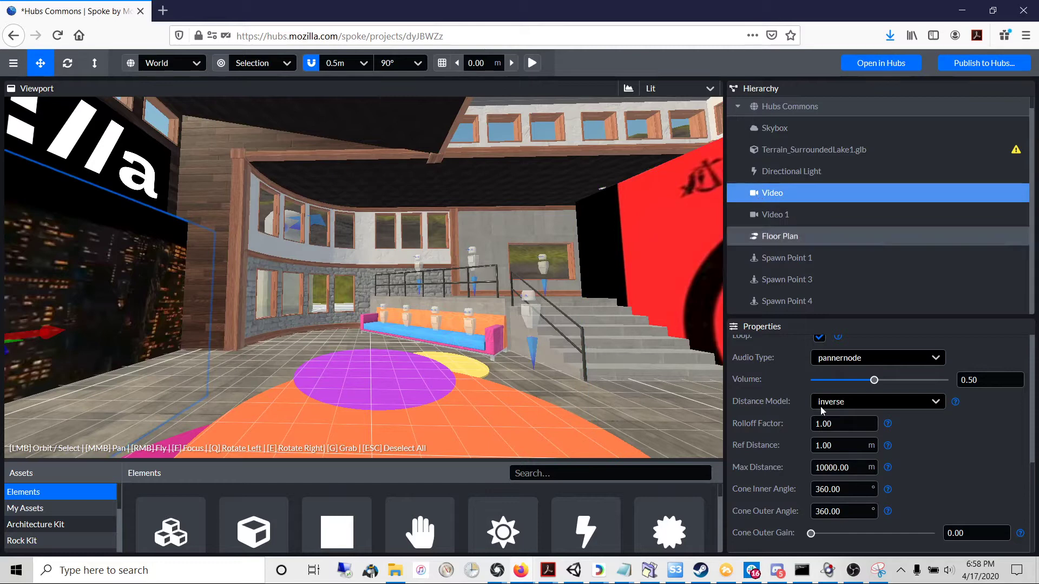
pyautogui.click(876, 407)
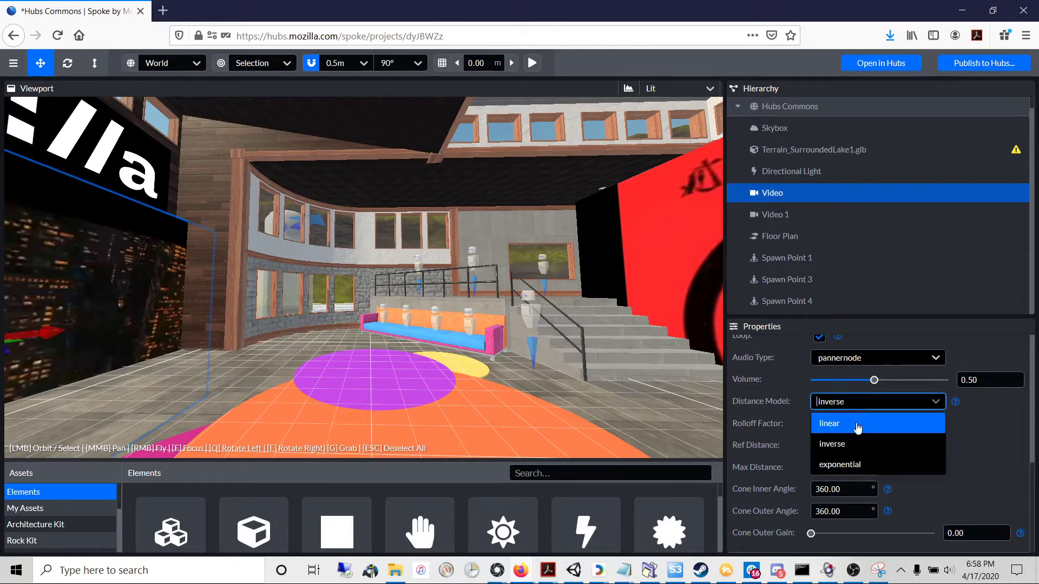
pyautogui.click(827, 426)
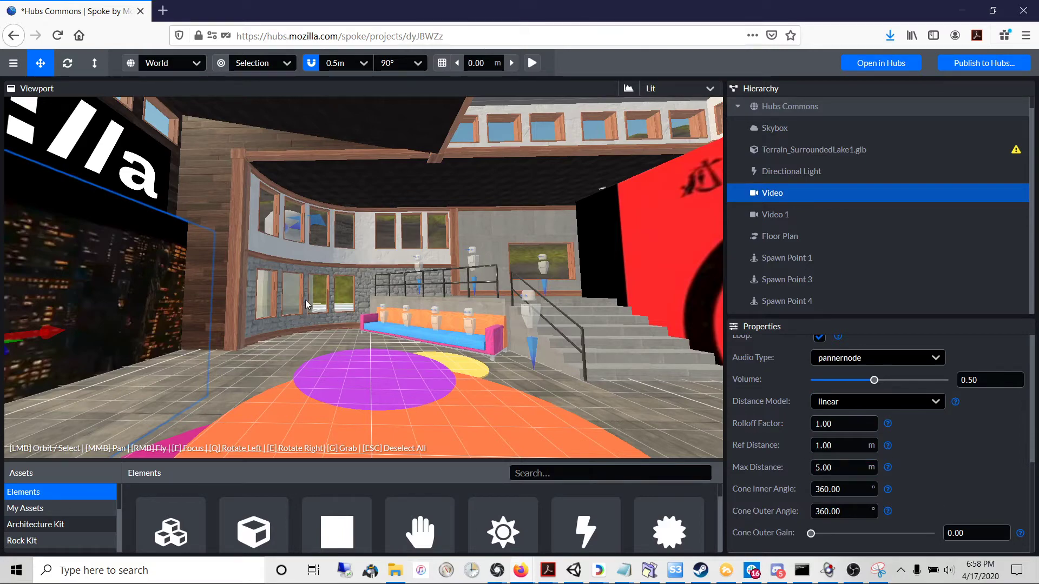
pyautogui.moveTo(306, 304); pyautogui.dragTo(517, 97, button='right')
# - Start the scene preview and look toward the mozilla video wall
pyautogui.click(530, 63)
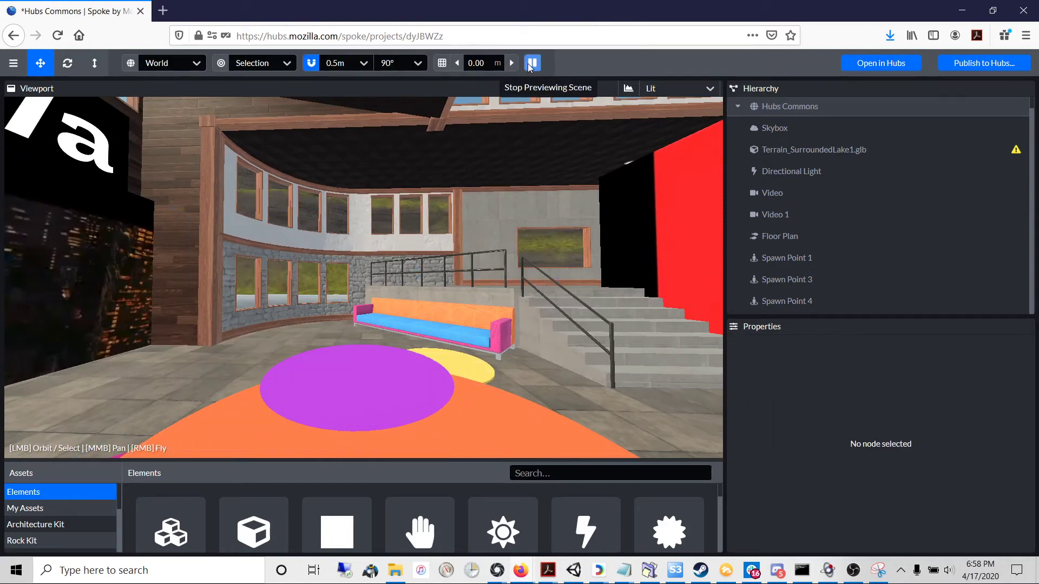
pyautogui.moveTo(456, 287); pyautogui.dragTo(455, 307, button='right')
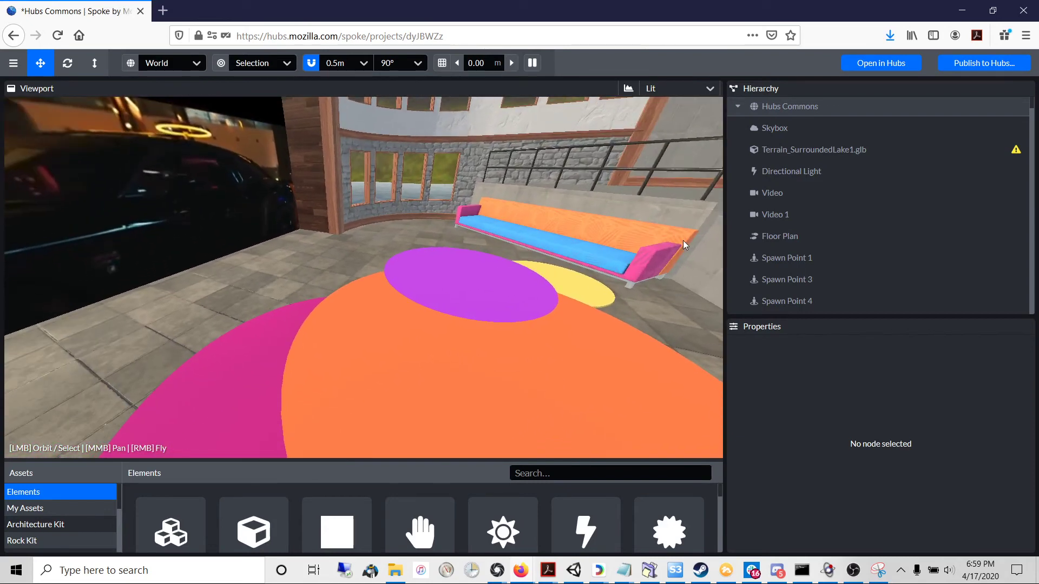